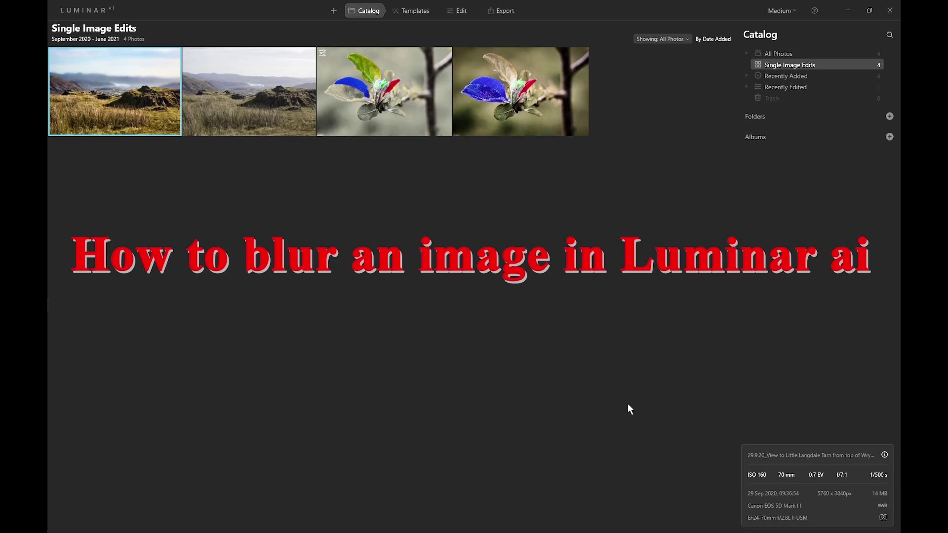
# - Preview the raw landscape photo and compare it with the finished blurred version
pyautogui.press('Right')
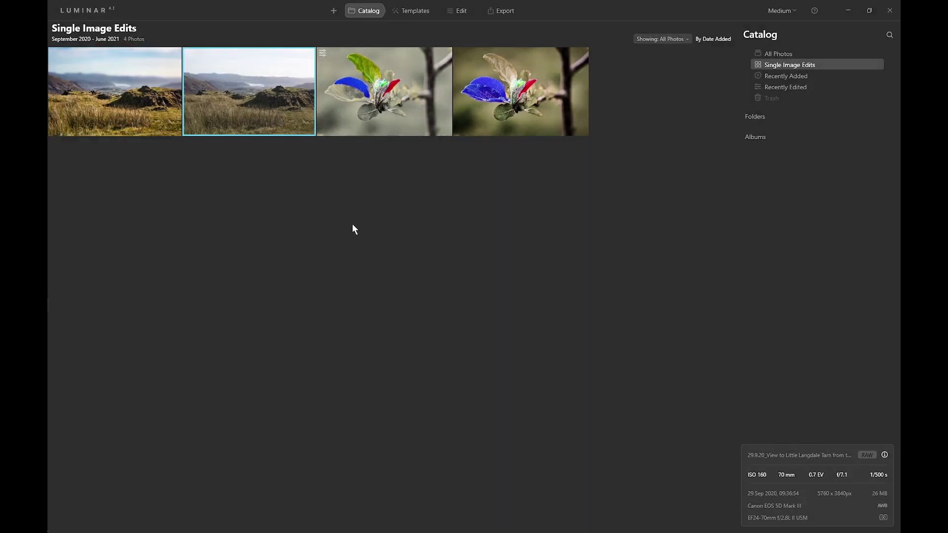
pyautogui.doubleClick(258, 94)
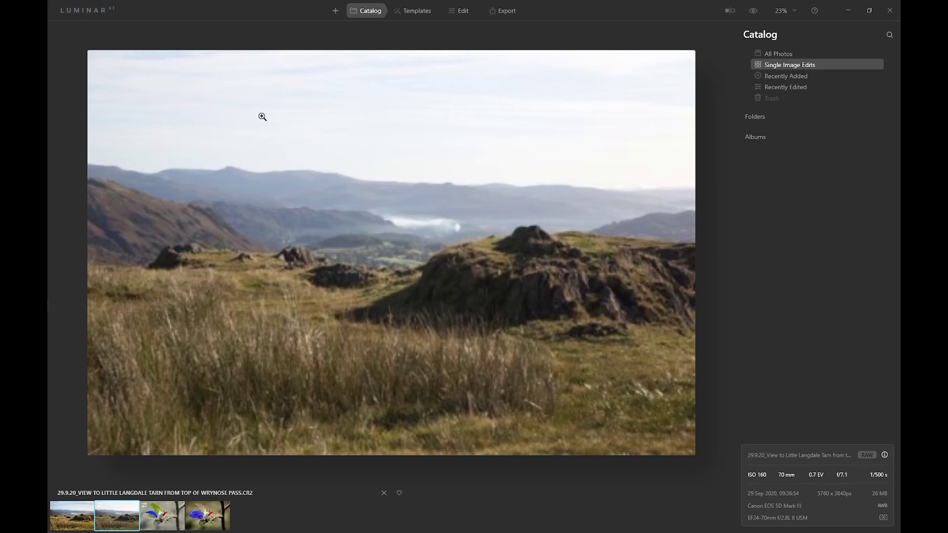
pyautogui.press('Left')
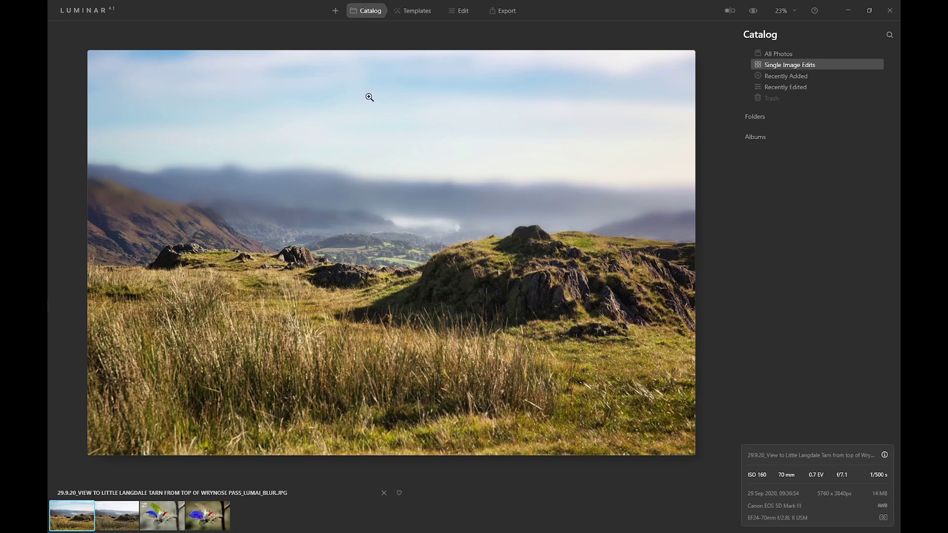
# - Apply the Easy Landscapes 'Long Exposure' template to the raw photo and switch to Edit
pyautogui.click(370, 10)
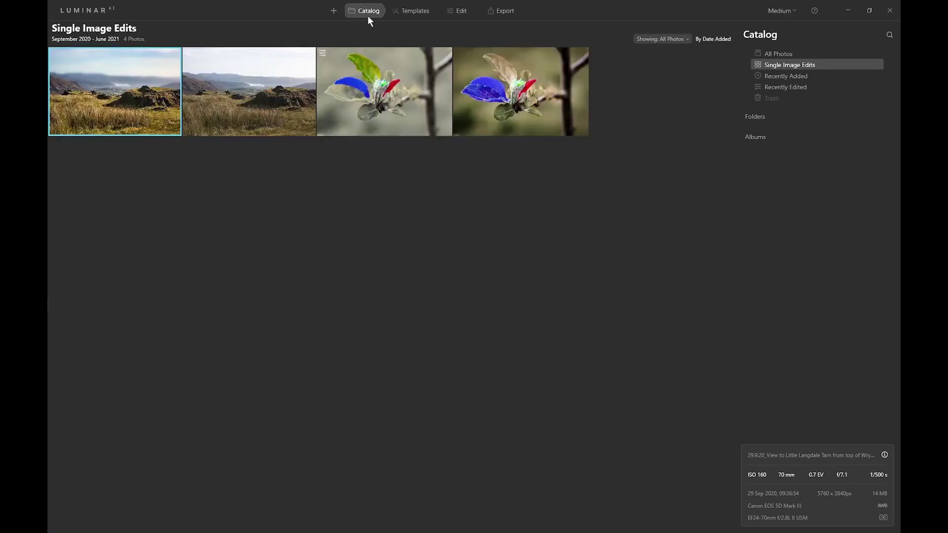
pyautogui.click(267, 90)
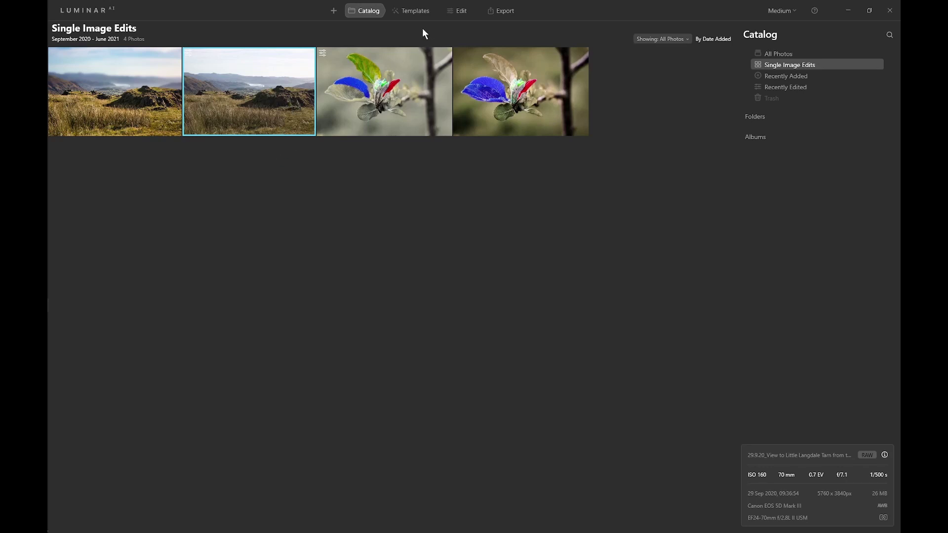
pyautogui.click(420, 10)
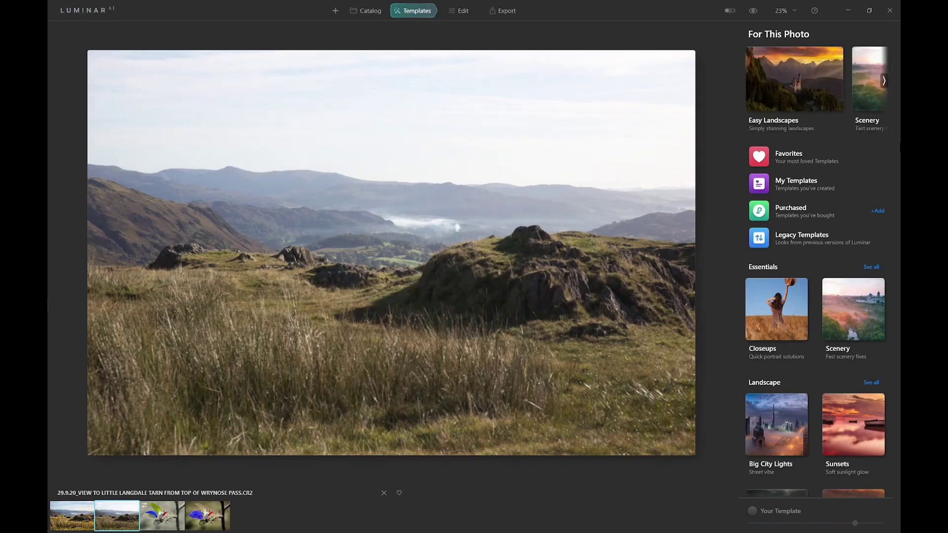
pyautogui.click(798, 82)
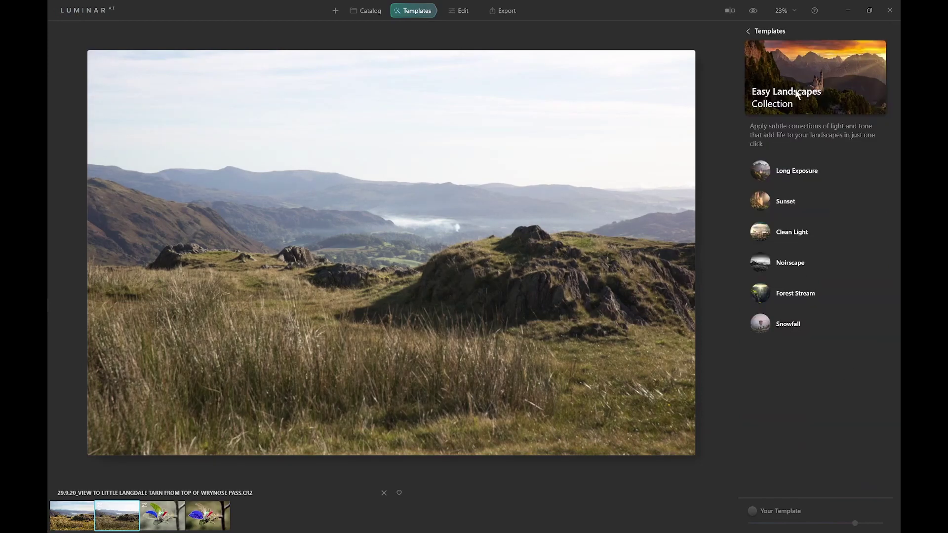
pyautogui.click(776, 173)
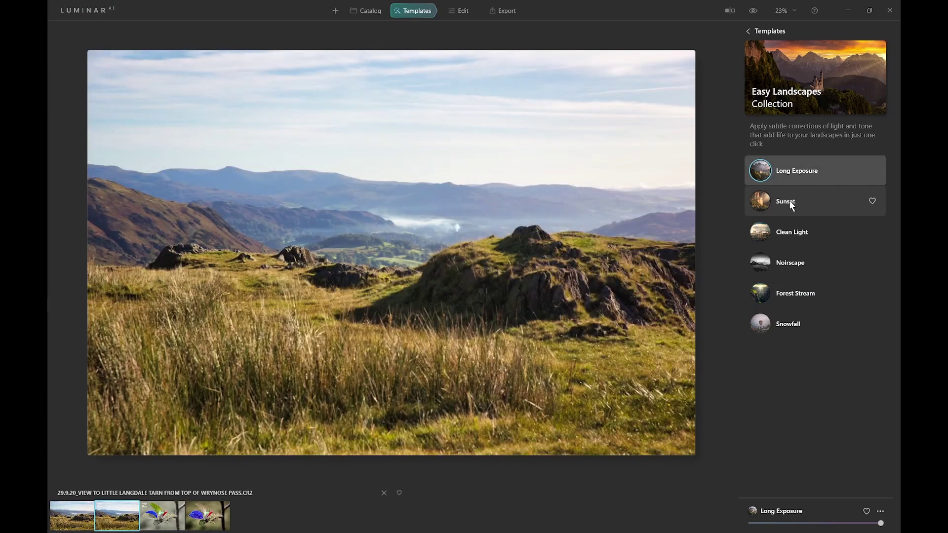
pyautogui.click(465, 13)
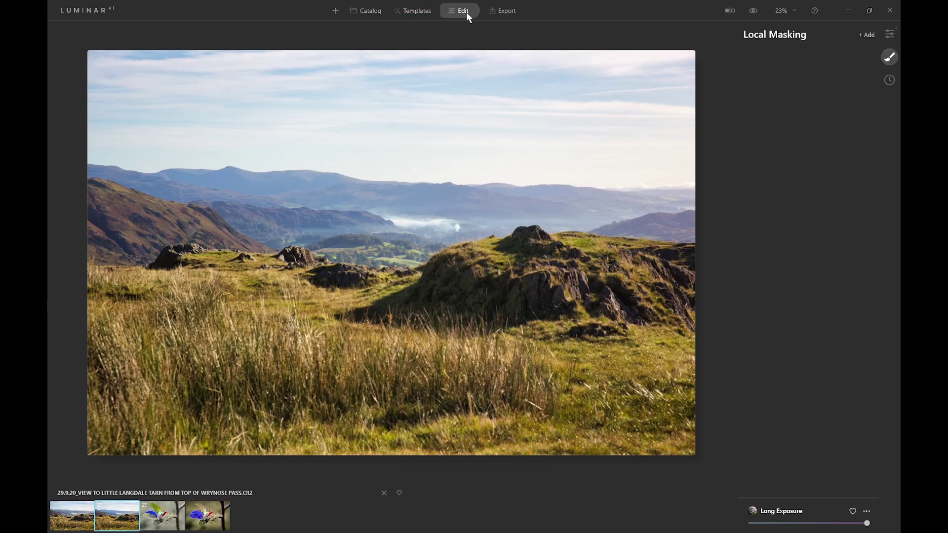
# - Set Structure Amount to -100 and raise the Structure Boost
pyautogui.click(888, 35)
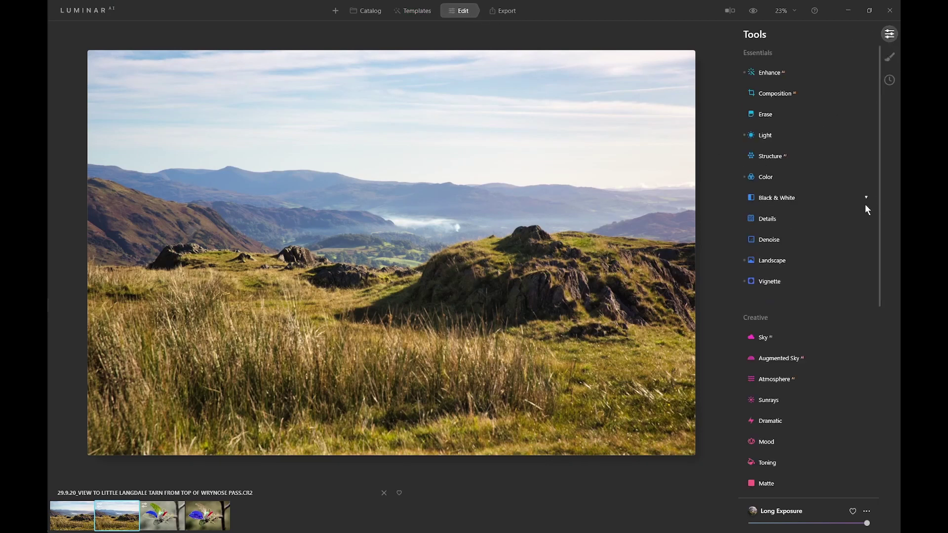
pyautogui.click(769, 218)
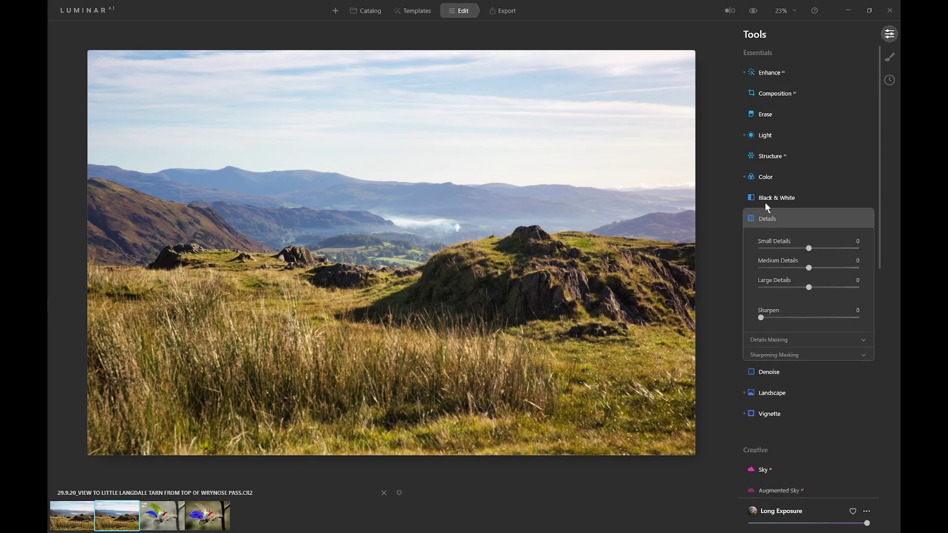
pyautogui.click(770, 156)
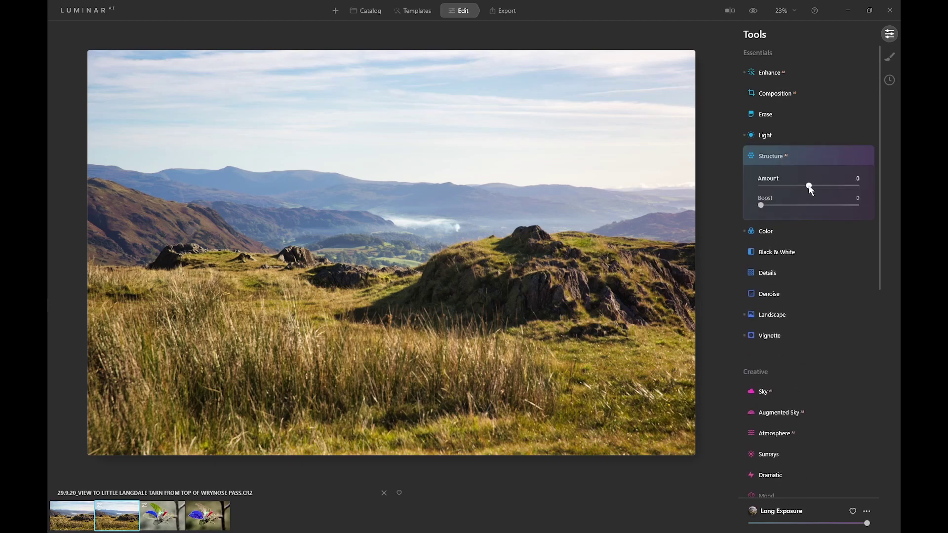
pyautogui.moveTo(809, 188); pyautogui.dragTo(733, 189)
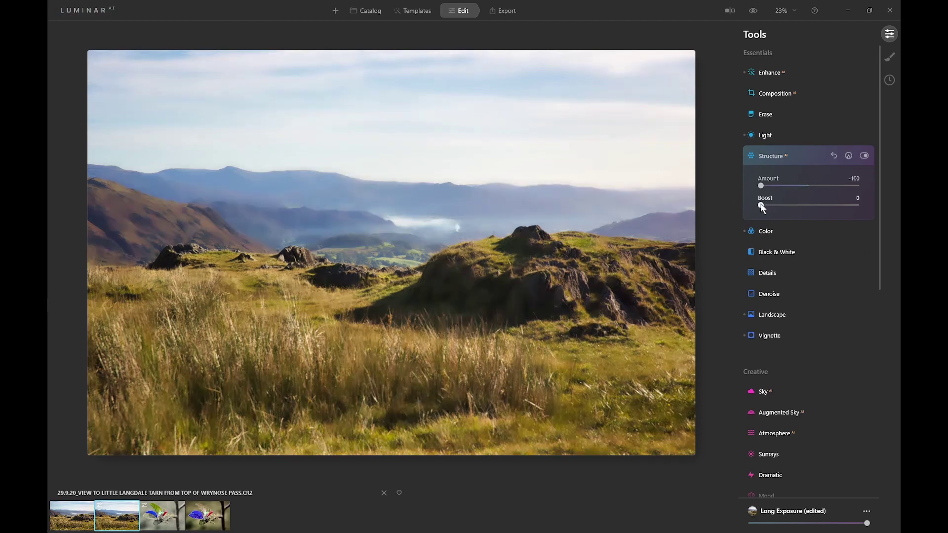
pyautogui.moveTo(761, 207); pyautogui.dragTo(813, 205)
# - Lower Details Medium to -99 and Small to -53 to soften texture
pyautogui.click(766, 271)
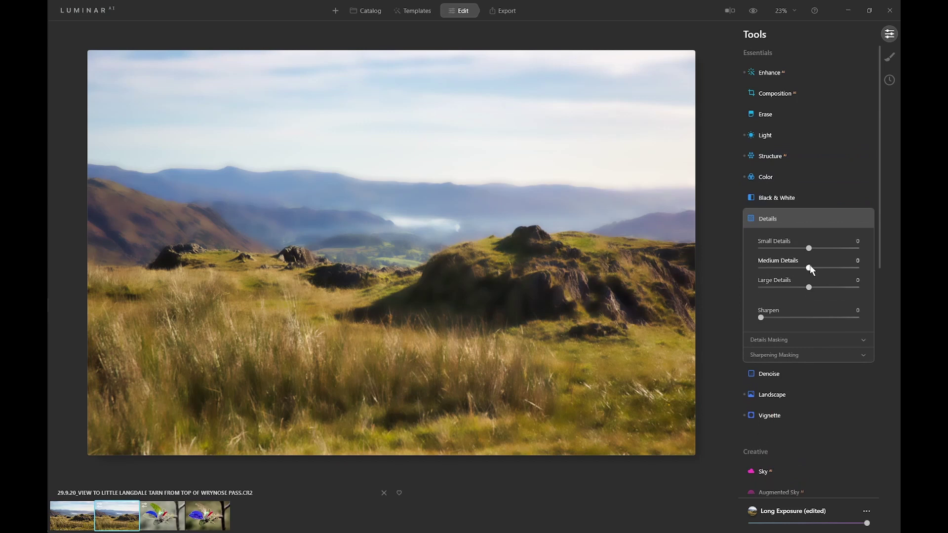
pyautogui.moveTo(809, 265); pyautogui.dragTo(748, 285)
pyautogui.moveTo(810, 251); pyautogui.dragTo(784, 248)
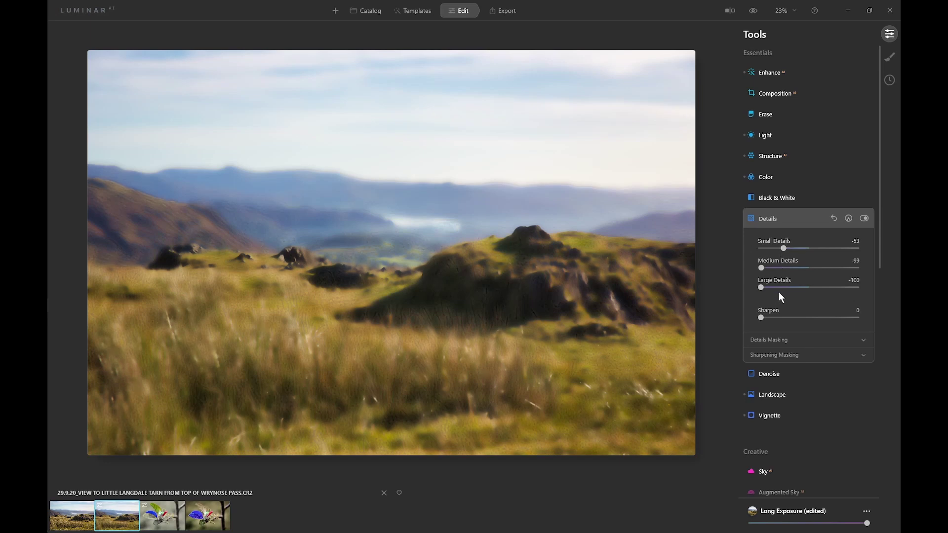
# - Add a gradient mask to the Structure adjustment across the distant hills
pyautogui.click(780, 213)
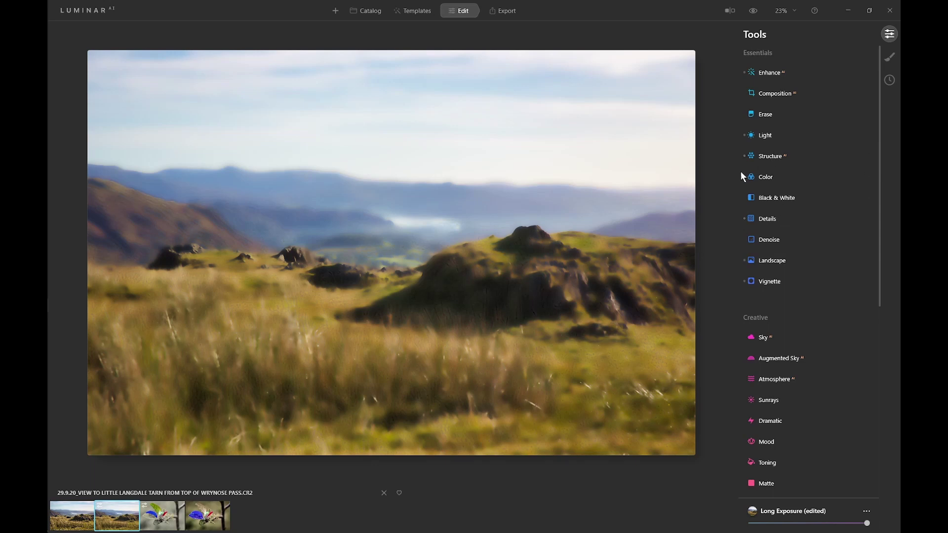
pyautogui.click(768, 156)
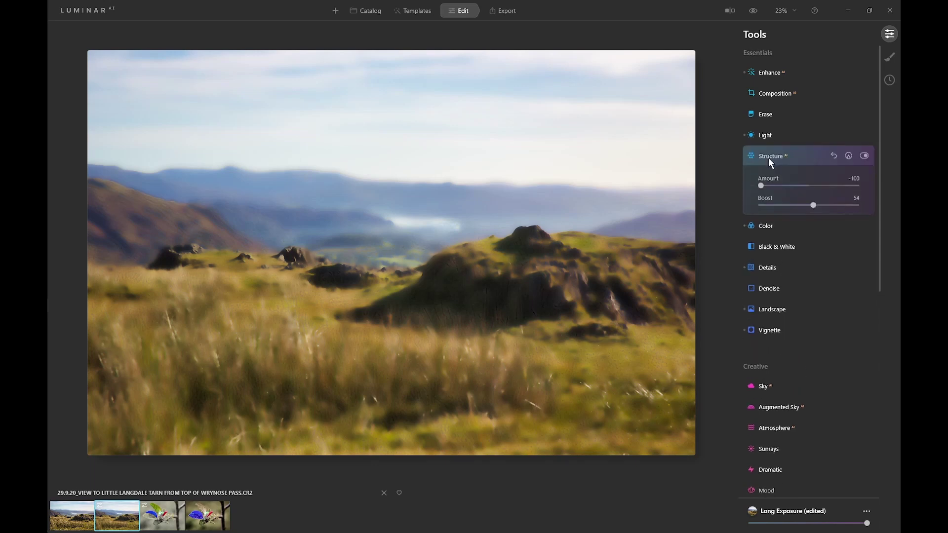
pyautogui.click(849, 155)
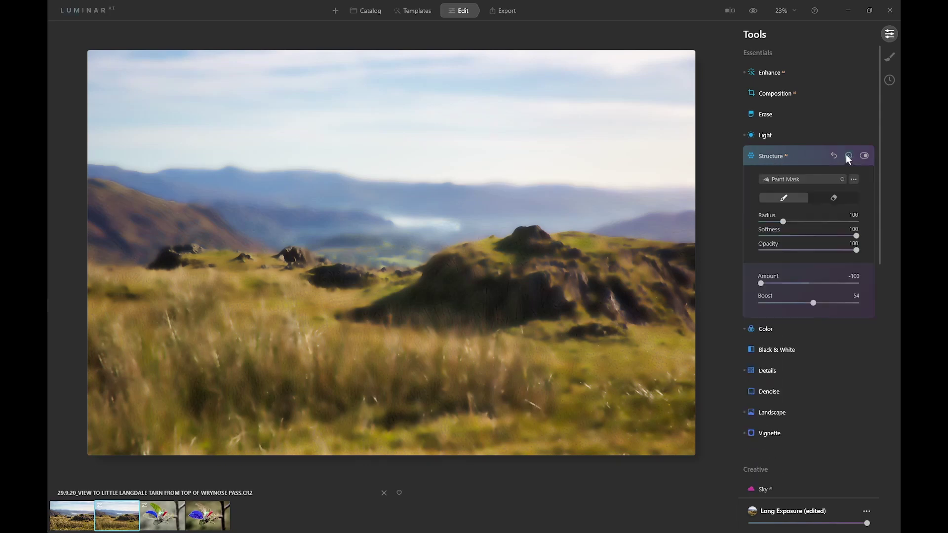
pyautogui.click(810, 177)
pyautogui.click(803, 171)
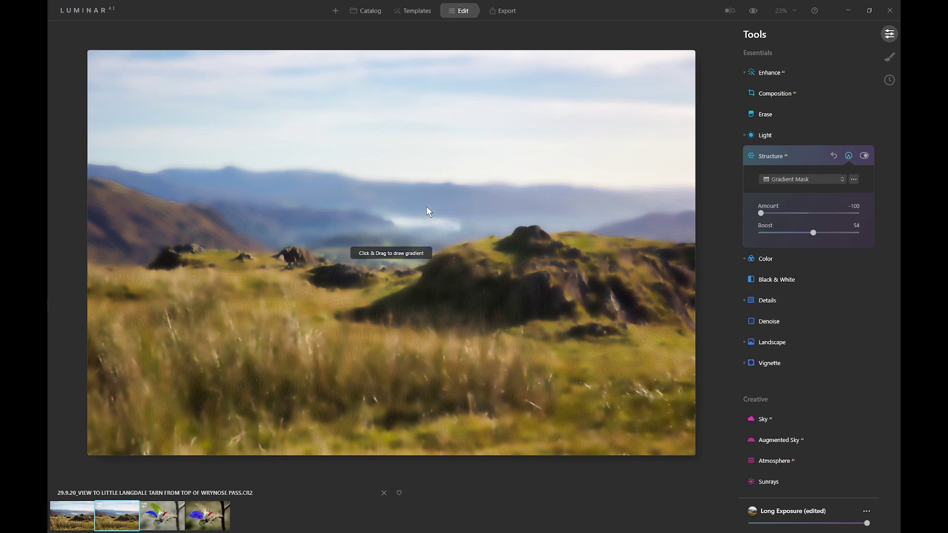
pyautogui.moveTo(426, 209); pyautogui.dragTo(418, 267)
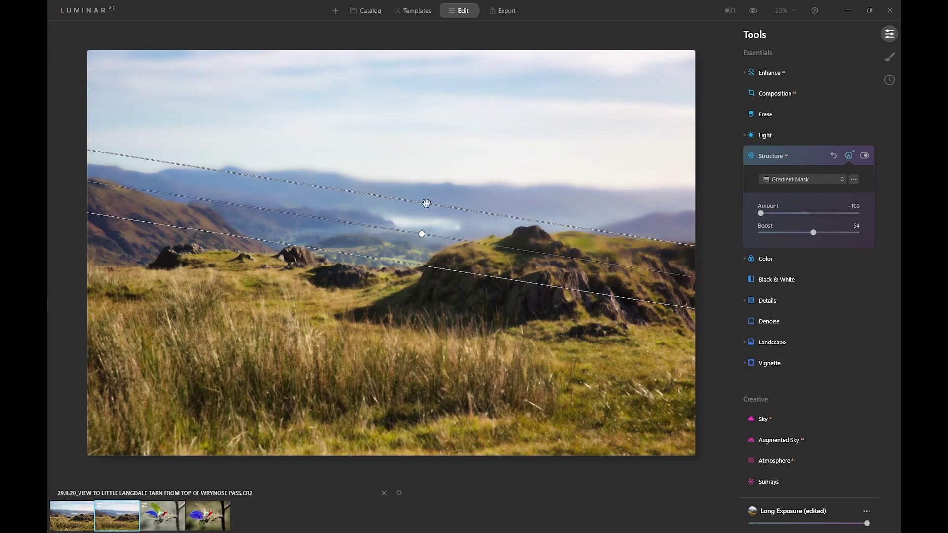
# - Widen, tilt and shift the gradient up to cover the sky and distant hills
pyautogui.moveTo(428, 202); pyautogui.dragTo(428, 184)
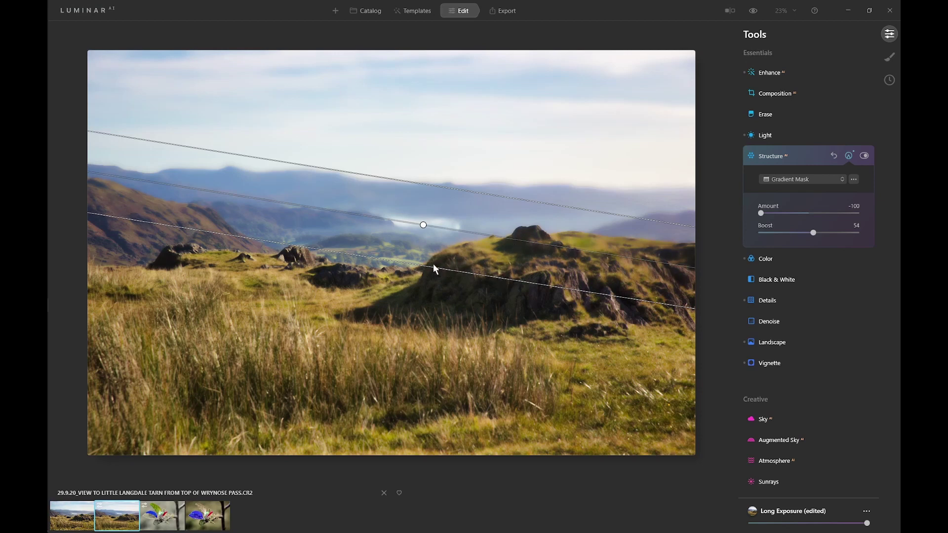
pyautogui.moveTo(435, 269); pyautogui.dragTo(435, 246)
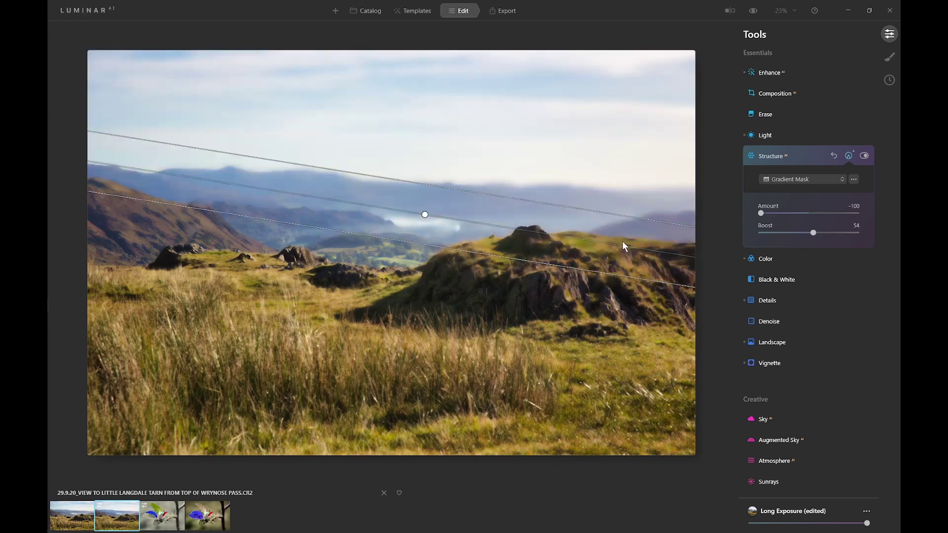
pyautogui.moveTo(629, 243); pyautogui.dragTo(632, 235)
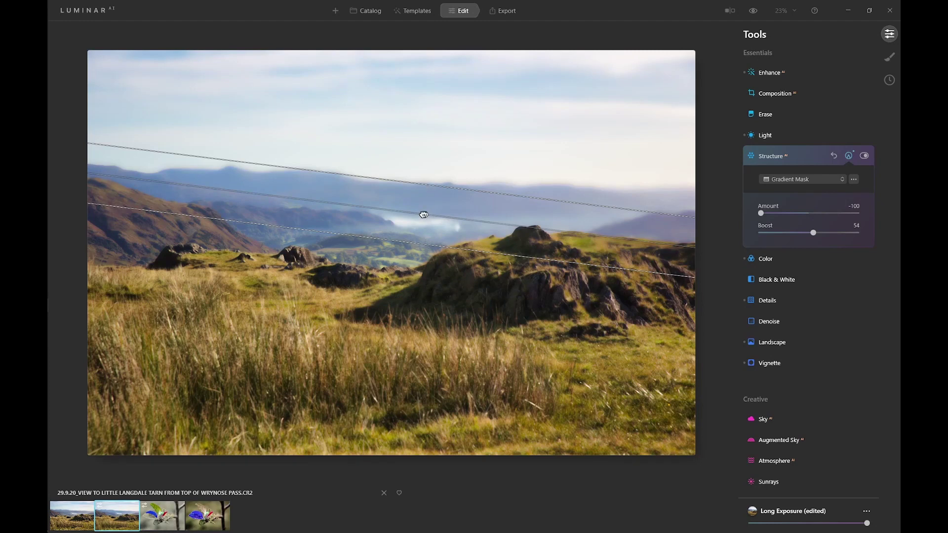
pyautogui.moveTo(424, 215); pyautogui.dragTo(425, 208)
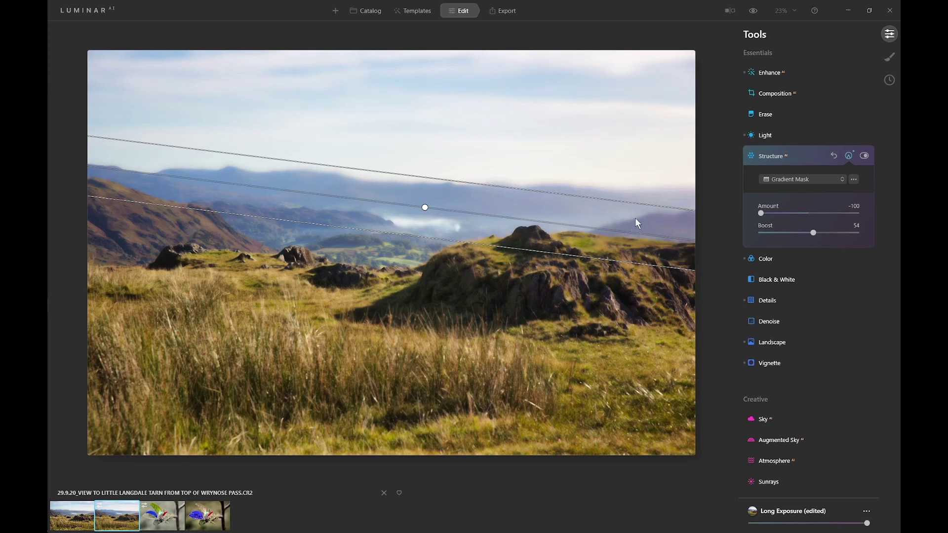
# - Copy the Structure gradient mask and paste it as the Details adjustment's mask
pyautogui.click(854, 179)
pyautogui.click(864, 242)
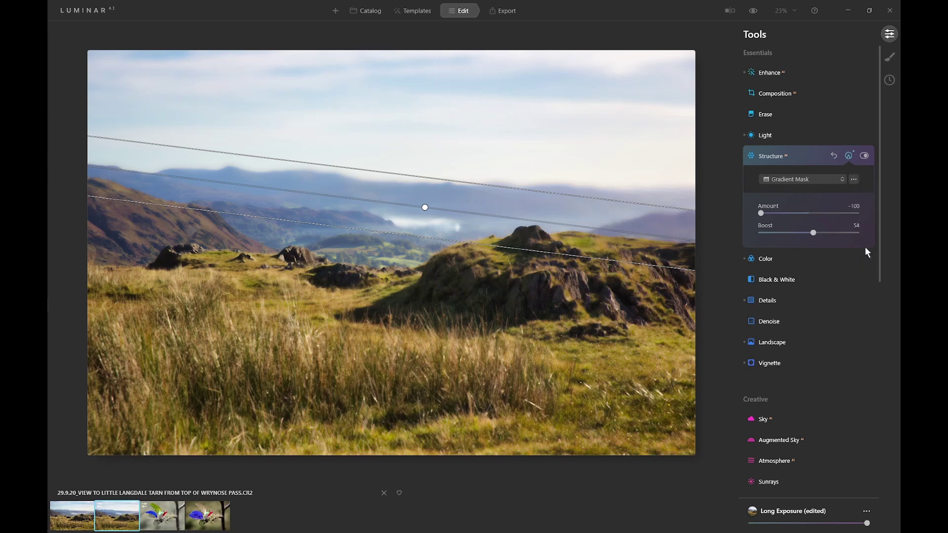
pyautogui.click(770, 300)
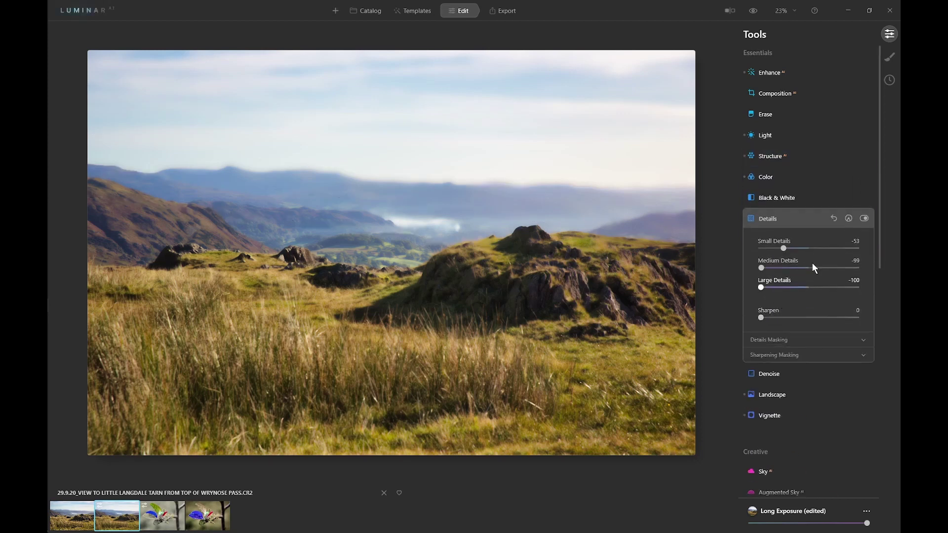
pyautogui.click(848, 218)
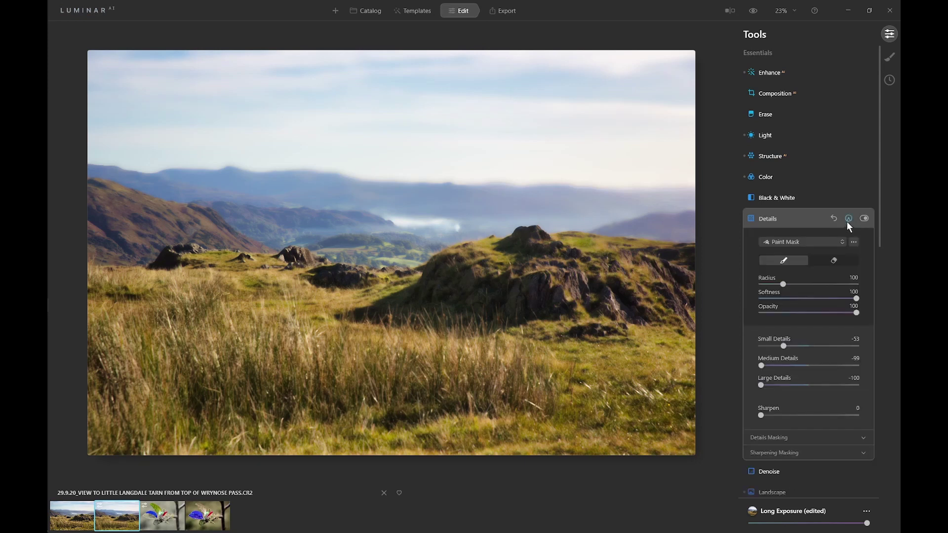
pyautogui.click(854, 241)
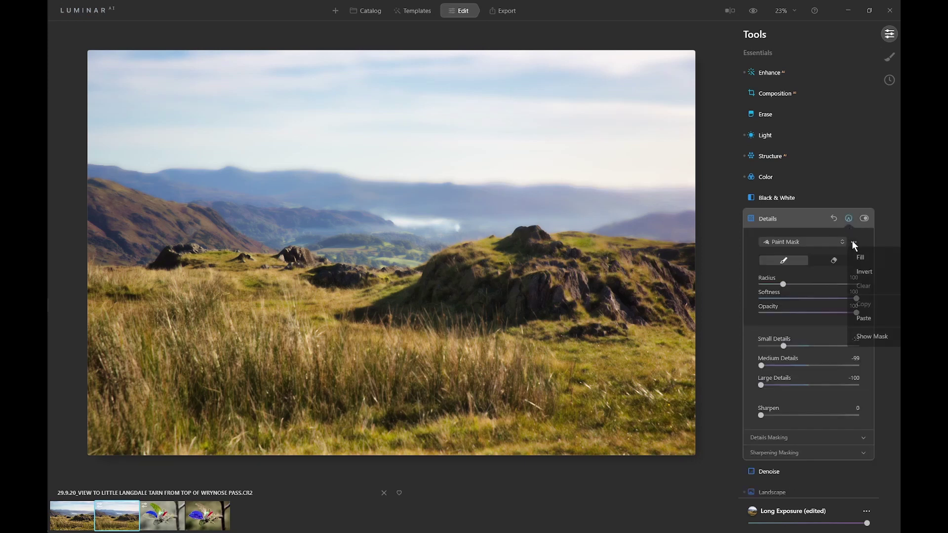
pyautogui.click(864, 318)
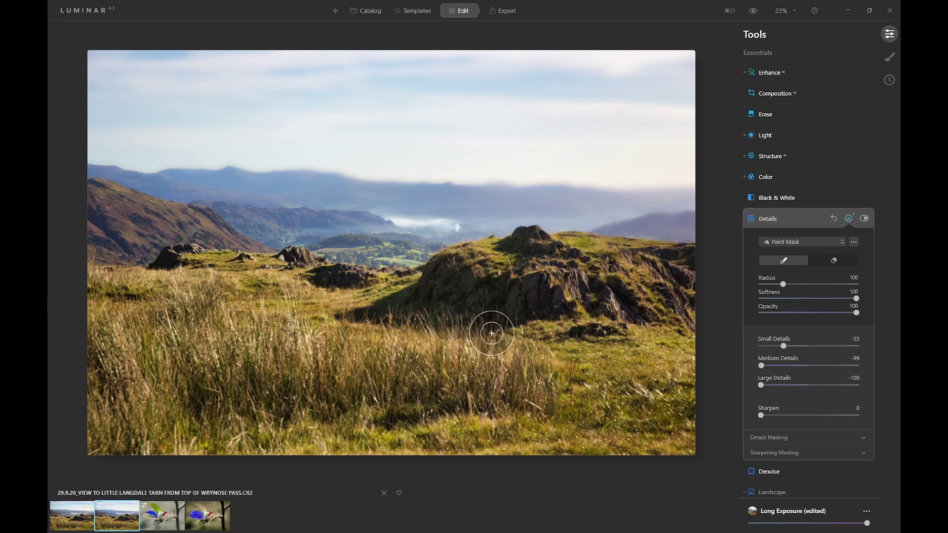
pyautogui.click(768, 218)
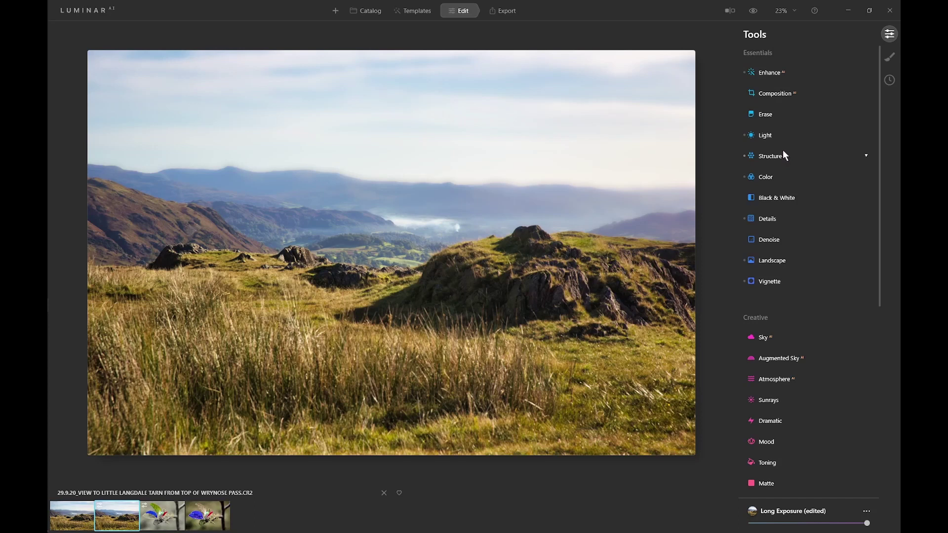
# - Add a local Basic layer with Structure -58 and paste the gradient mask onto it
pyautogui.click(889, 56)
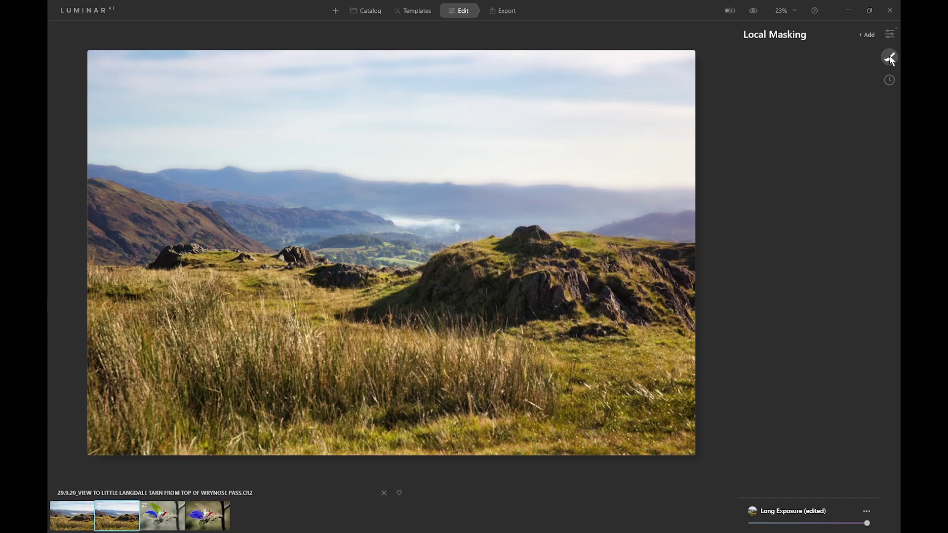
pyautogui.click(868, 35)
pyautogui.click(858, 52)
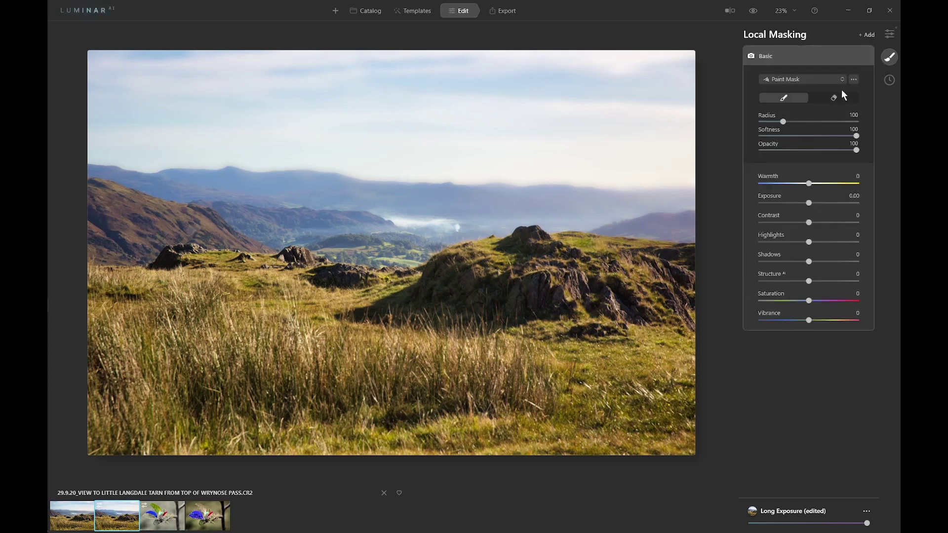
pyautogui.click(808, 281)
pyautogui.moveTo(809, 281); pyautogui.dragTo(777, 289)
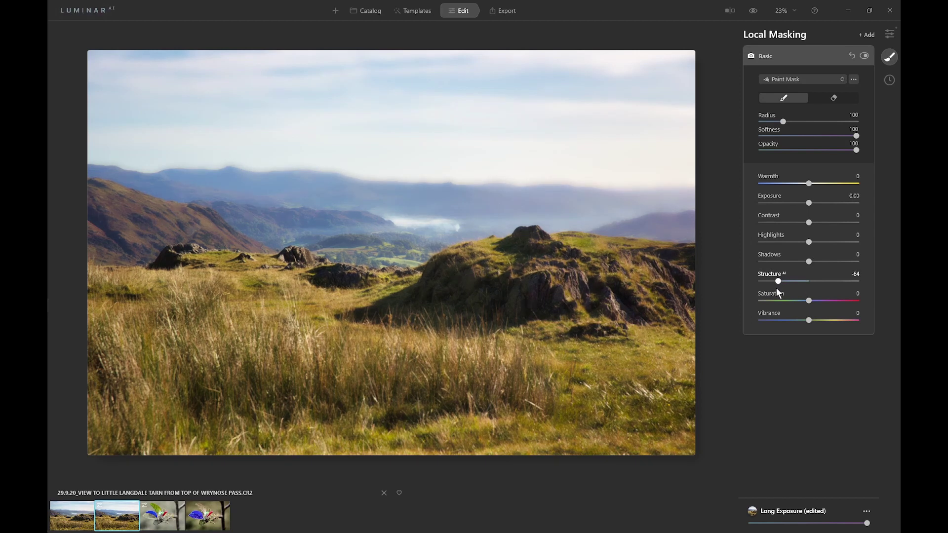
pyautogui.moveTo(777, 289); pyautogui.dragTo(779, 288)
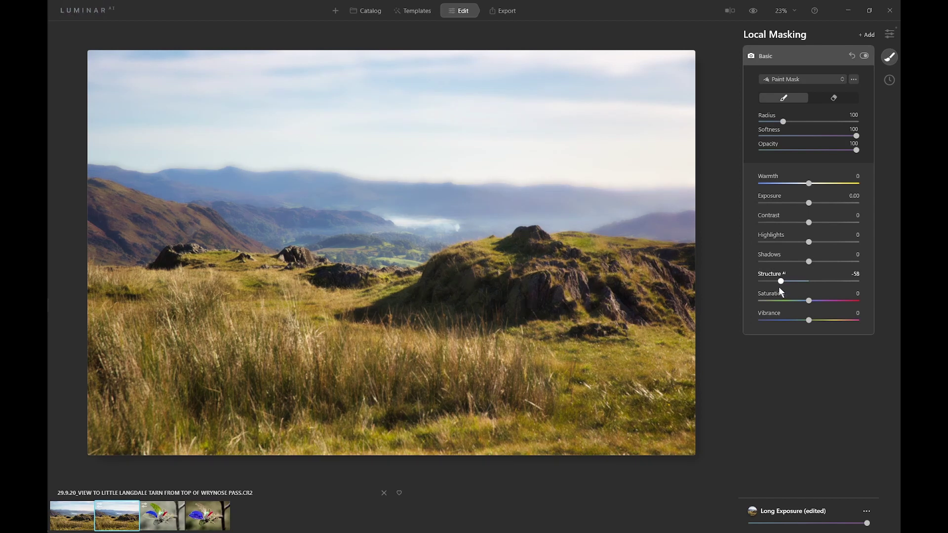
pyautogui.click(852, 79)
pyautogui.click(861, 156)
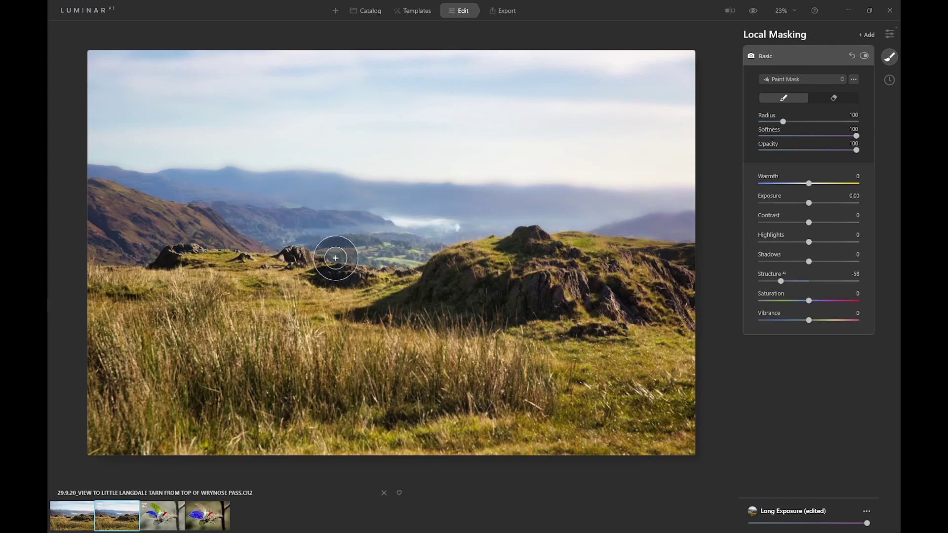
# - Add a second local Basic layer with Structure lowered to -43
pyautogui.click(767, 55)
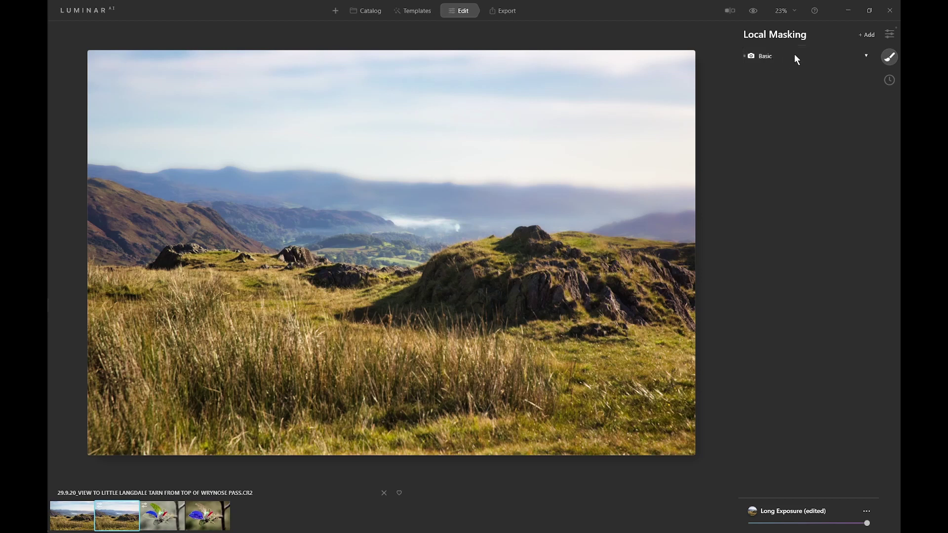
pyautogui.click(868, 34)
pyautogui.click(862, 54)
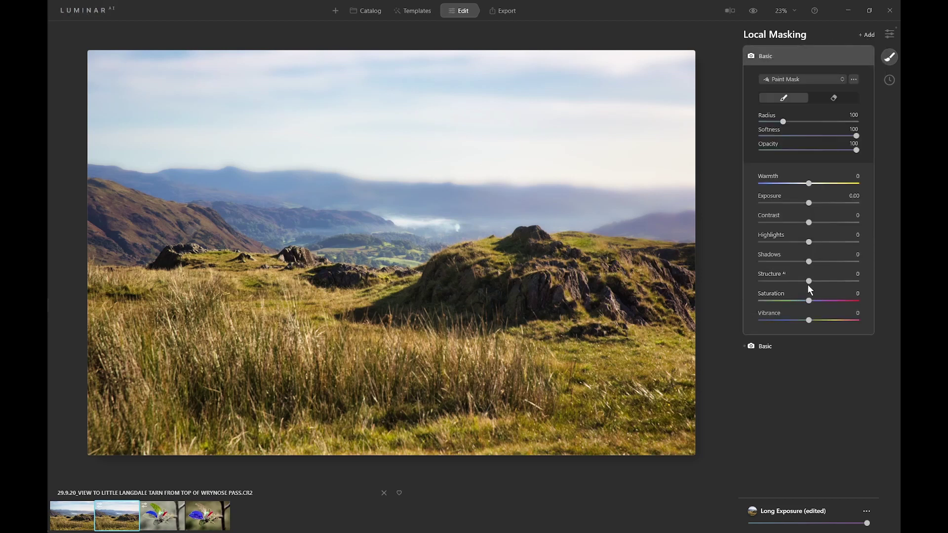
pyautogui.moveTo(809, 282); pyautogui.dragTo(788, 283)
# - Paint the softening over the valley with brush Opacity 49 and Radius 49
pyautogui.moveTo(857, 150)
pyautogui.mouseDown()
pyautogui.moveTo(805, 154)
pyautogui.moveTo(853, 132)
pyautogui.moveTo(821, 136)
pyautogui.moveTo(777, 121)
pyautogui.mouseUp()
pyautogui.moveTo(349, 237)
pyautogui.mouseDown()
pyautogui.moveTo(266, 222)
pyautogui.moveTo(380, 253)
pyautogui.moveTo(425, 247)
pyautogui.moveTo(383, 237)
pyautogui.moveTo(370, 247)
pyautogui.mouseUp()
pyautogui.moveTo(776, 121); pyautogui.dragTo(772, 123)
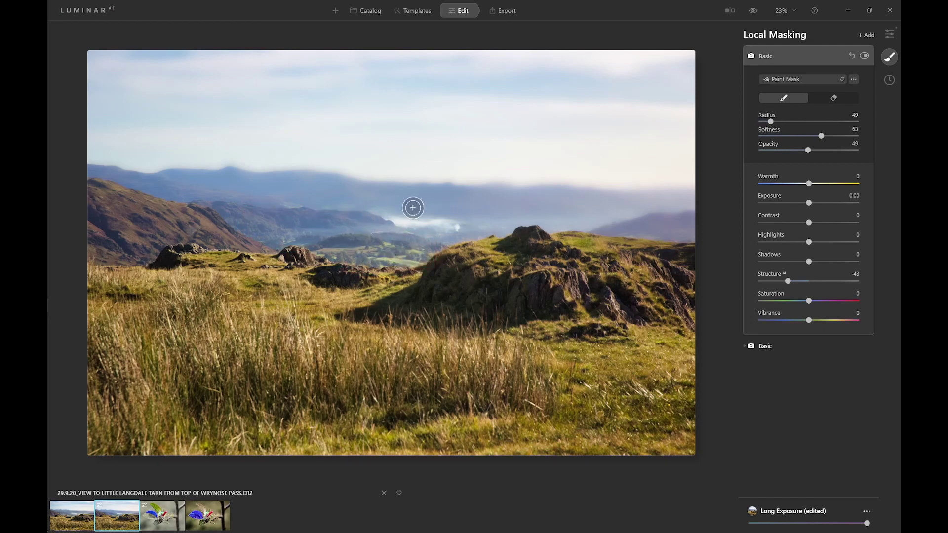
pyautogui.moveTo(271, 222)
pyautogui.mouseDown()
pyautogui.moveTo(224, 212)
pyautogui.moveTo(266, 233)
pyautogui.moveTo(291, 236)
pyautogui.moveTo(285, 219)
pyautogui.moveTo(331, 220)
pyautogui.moveTo(440, 248)
pyautogui.moveTo(400, 272)
pyautogui.moveTo(306, 239)
pyautogui.moveTo(256, 235)
pyautogui.moveTo(301, 226)
pyautogui.moveTo(392, 247)
pyautogui.moveTo(309, 225)
pyautogui.moveTo(289, 227)
pyautogui.mouseUp()
# - Toggle the valley softening off and on twice to compare, leave it on, then collapse the layers
pyautogui.click(865, 57)
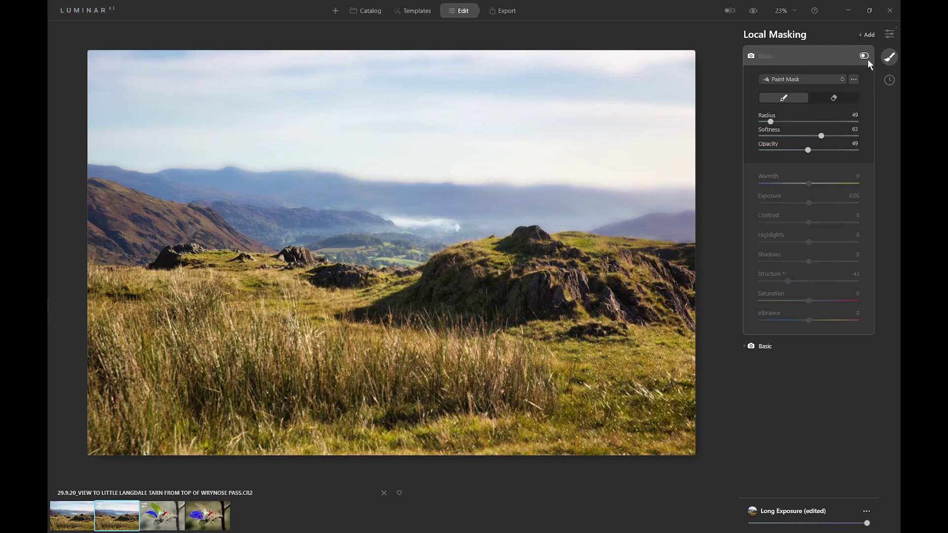
pyautogui.click(867, 54)
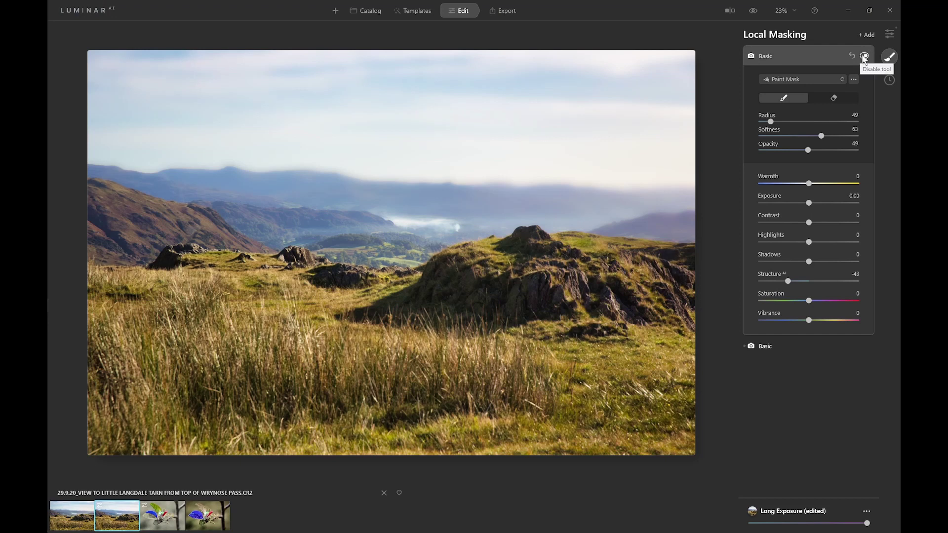
pyautogui.click(863, 55)
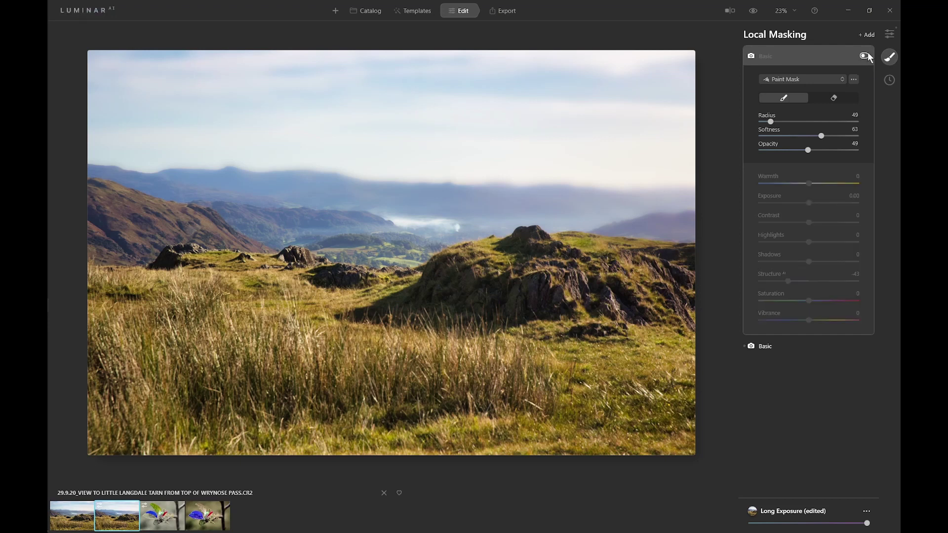
pyautogui.click(867, 55)
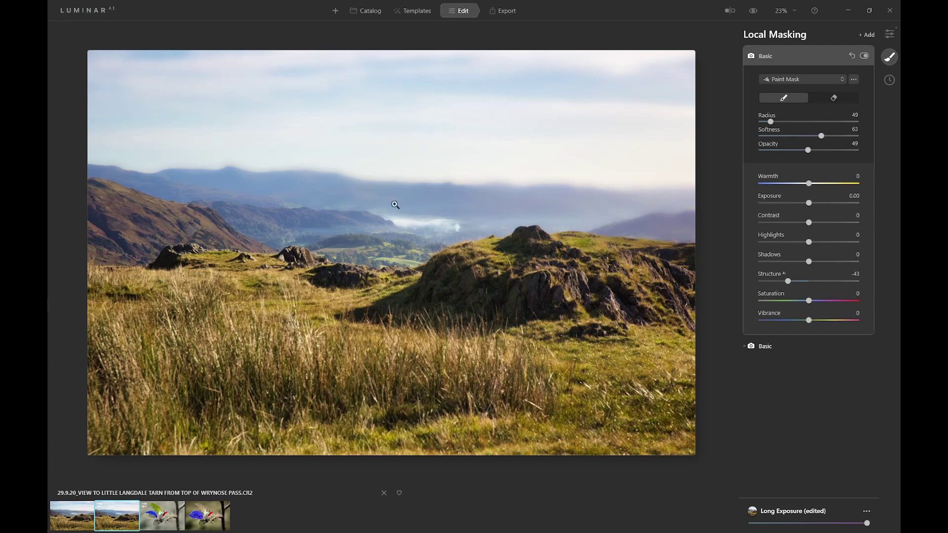
pyautogui.click(764, 55)
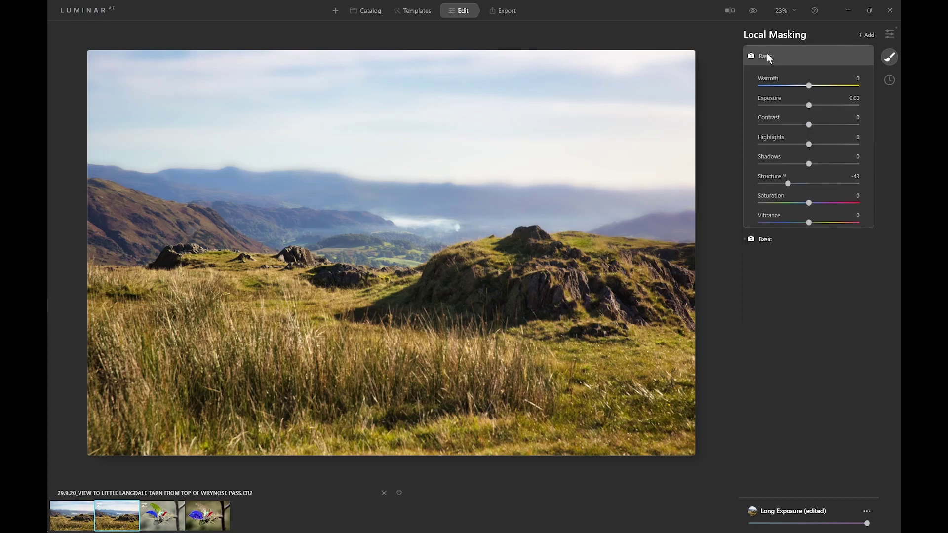
pyautogui.click(766, 57)
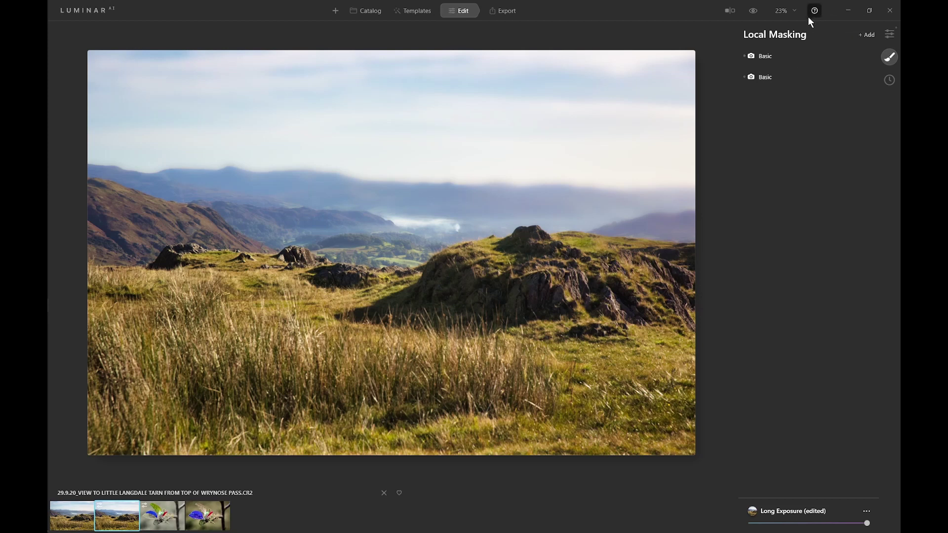
pyautogui.click(753, 10)
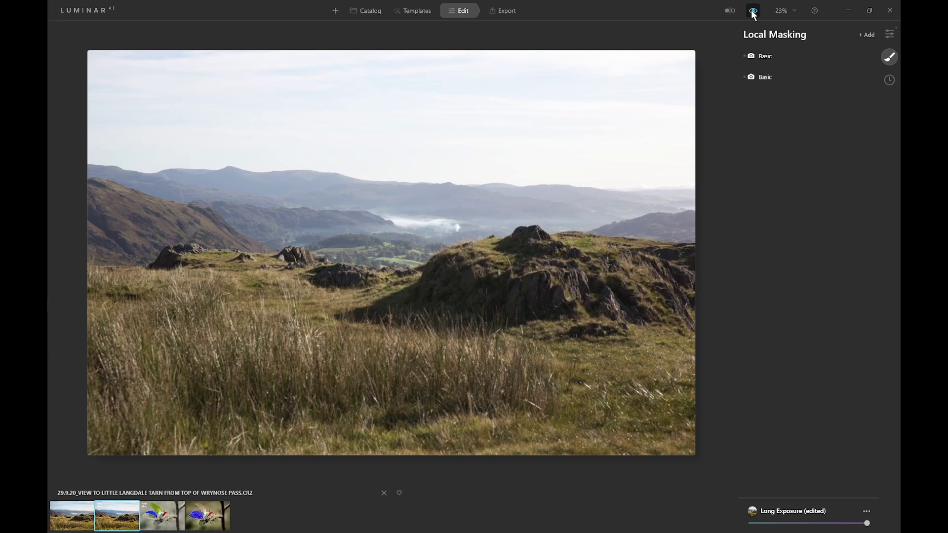
pyautogui.click(753, 12)
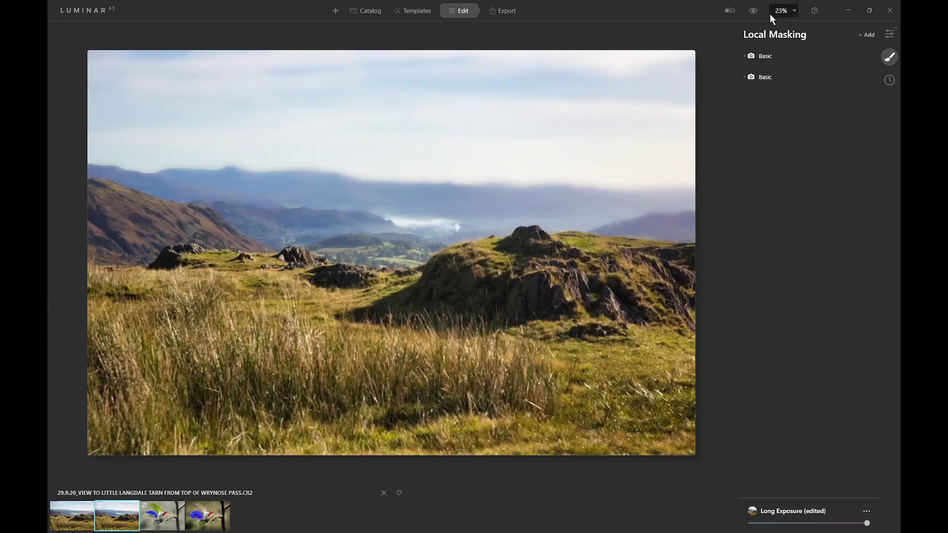